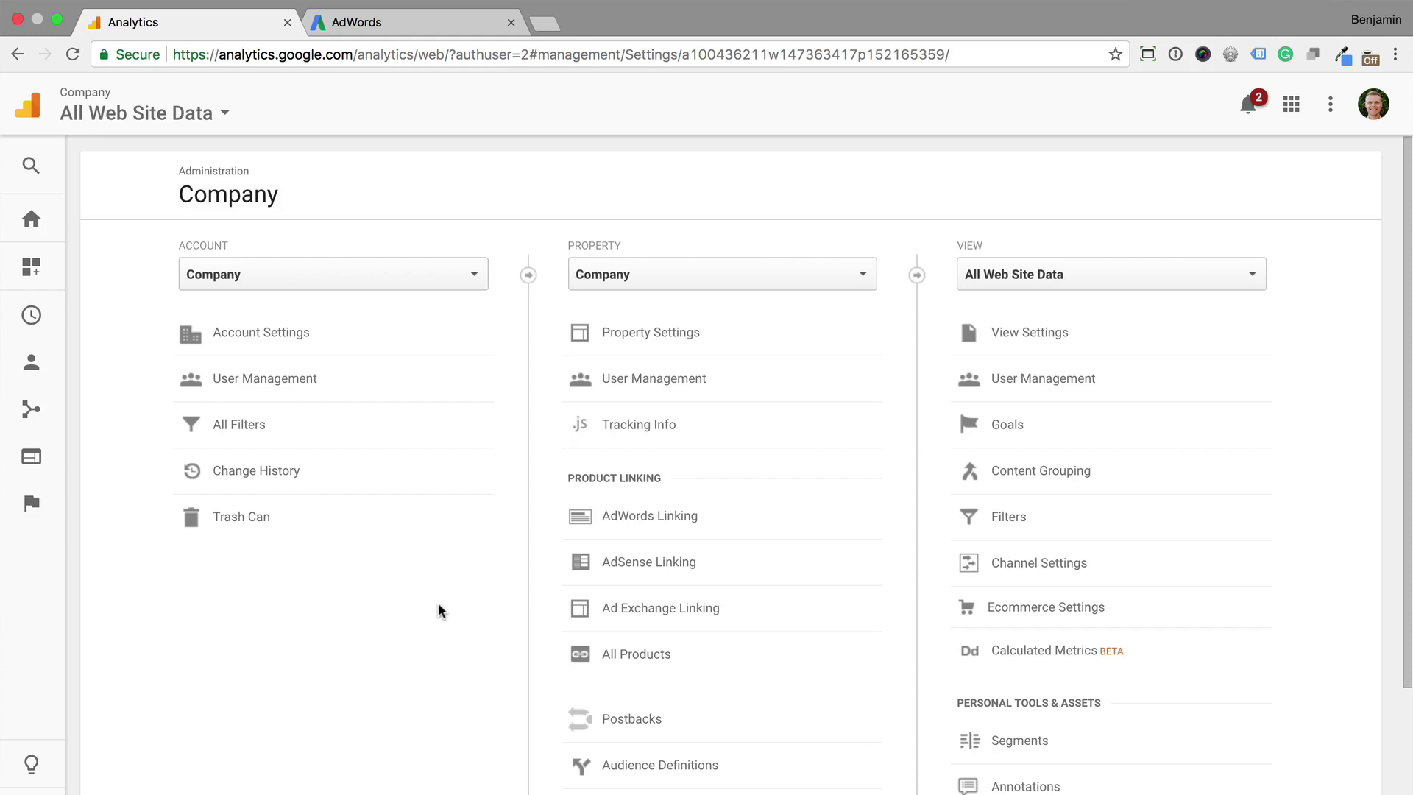
pyautogui.click(754, 442)
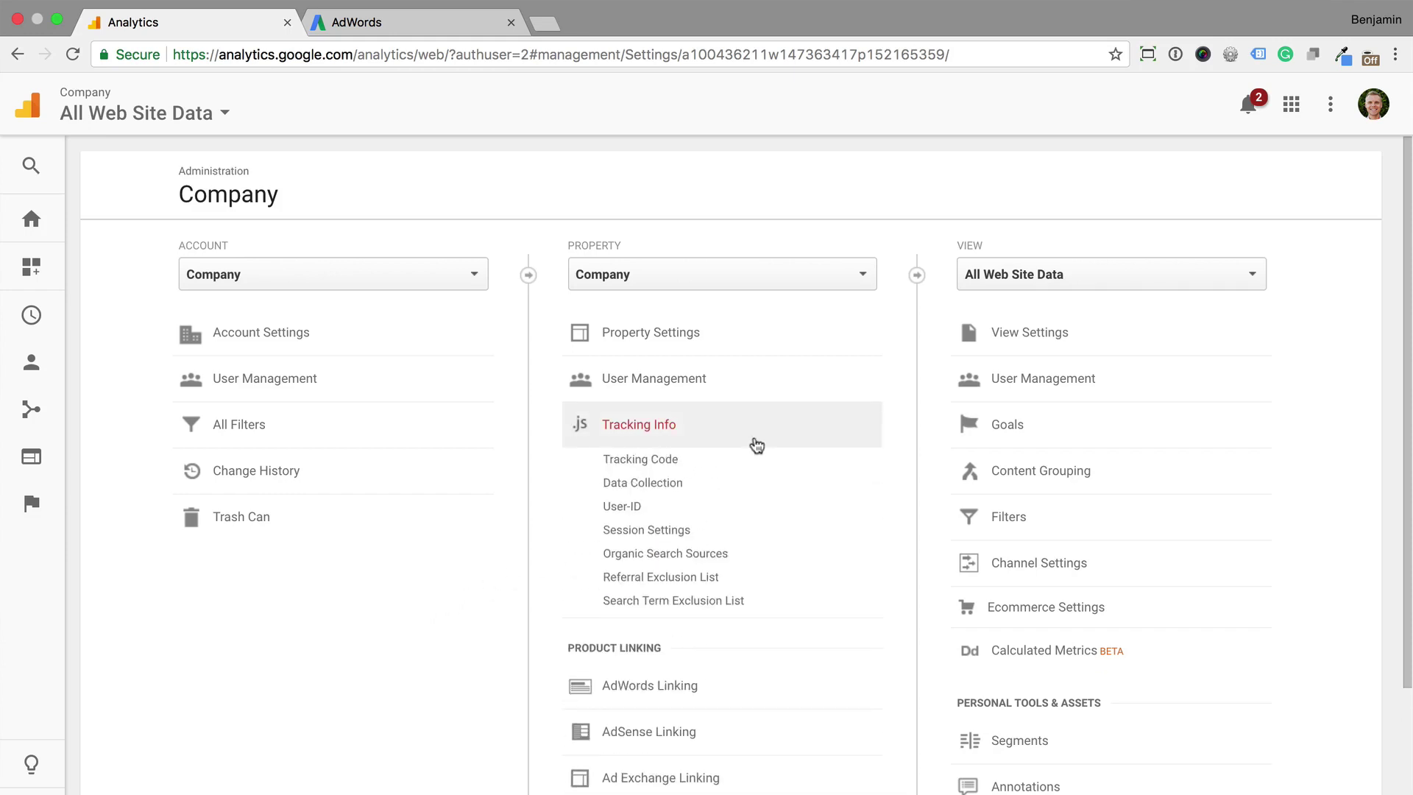
pyautogui.click(663, 458)
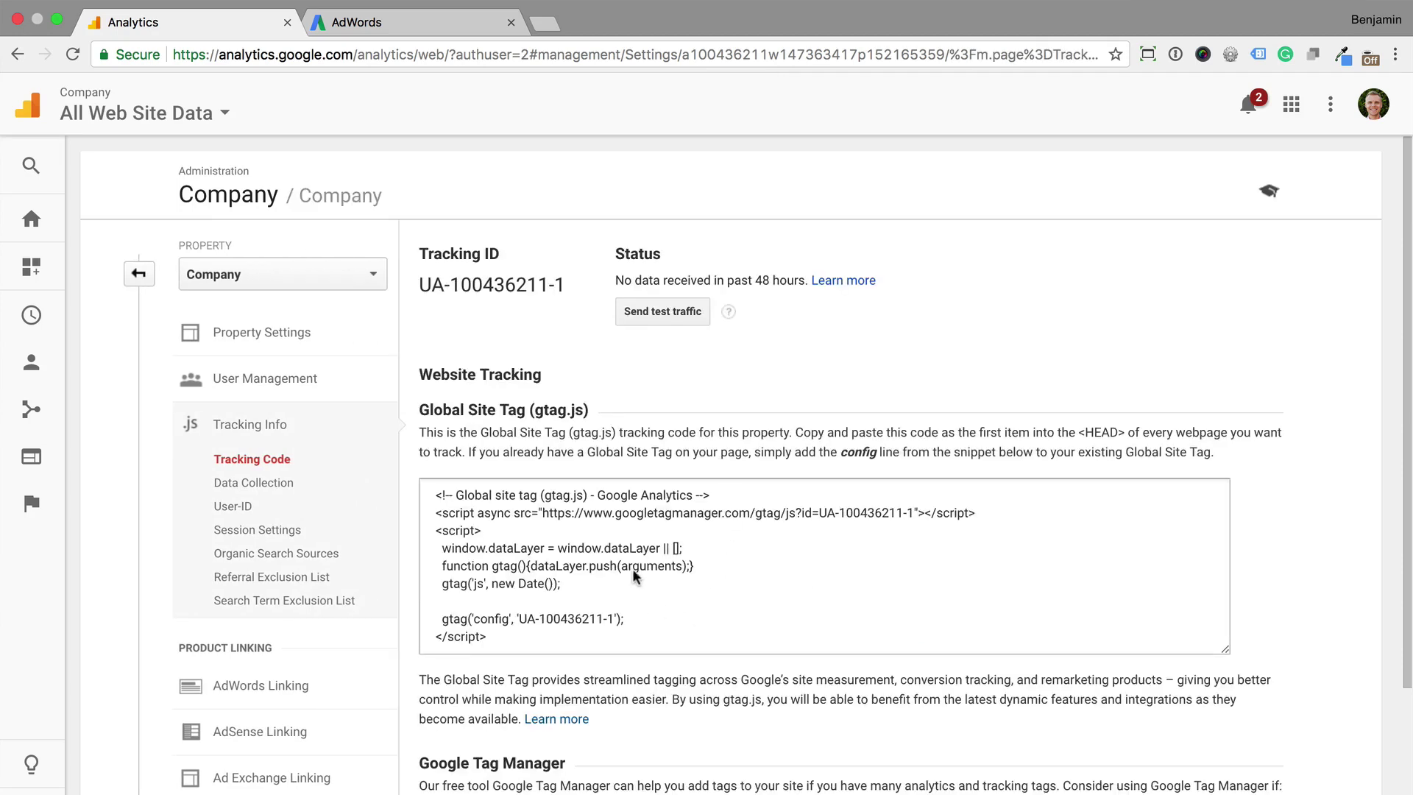
# In the AdWords account, go to the Conversions page under Tools
pyautogui.click(432, 22)
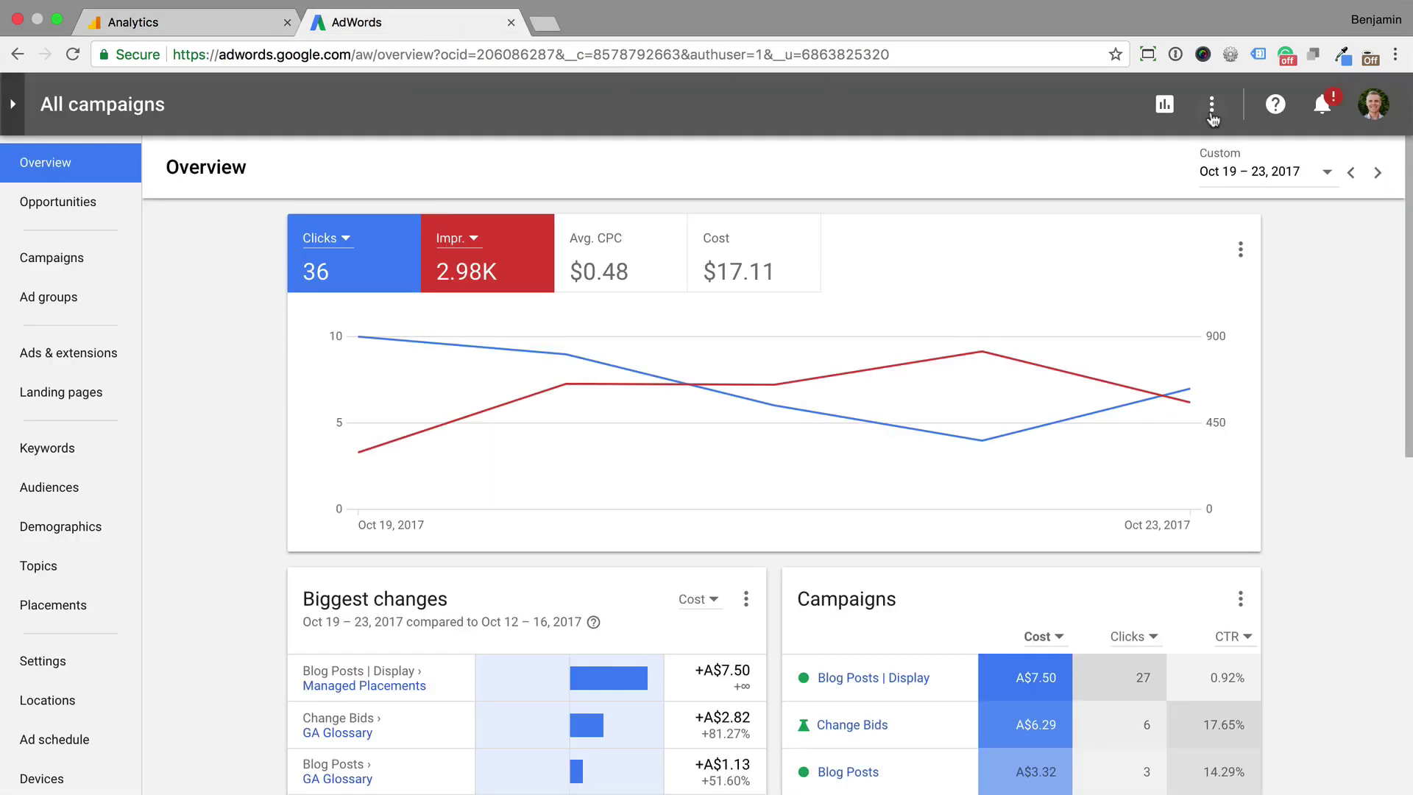
pyautogui.click(1212, 104)
pyautogui.click(1108, 257)
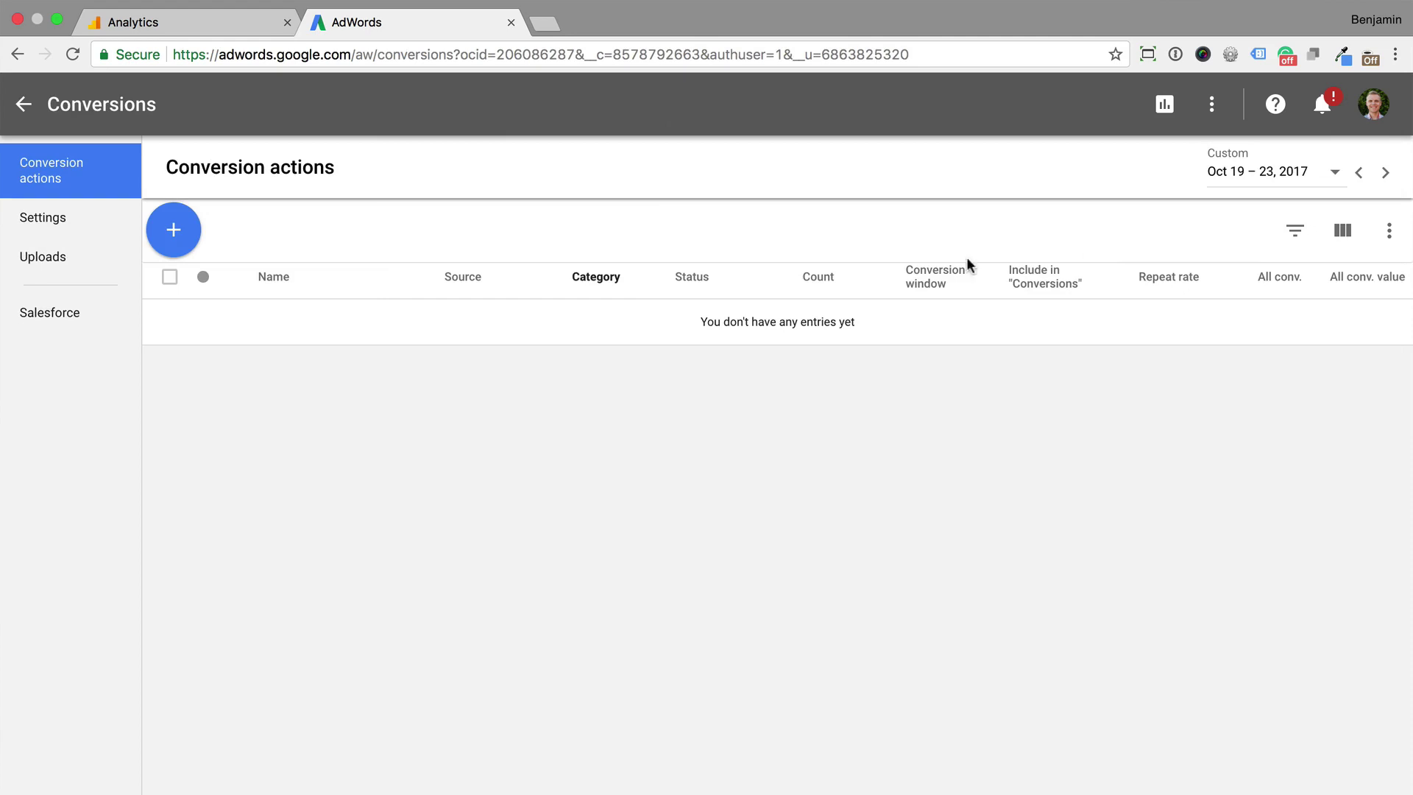
# Start a new Website conversion action 'Leads 4' using the same value for each conversion
pyautogui.click(173, 230)
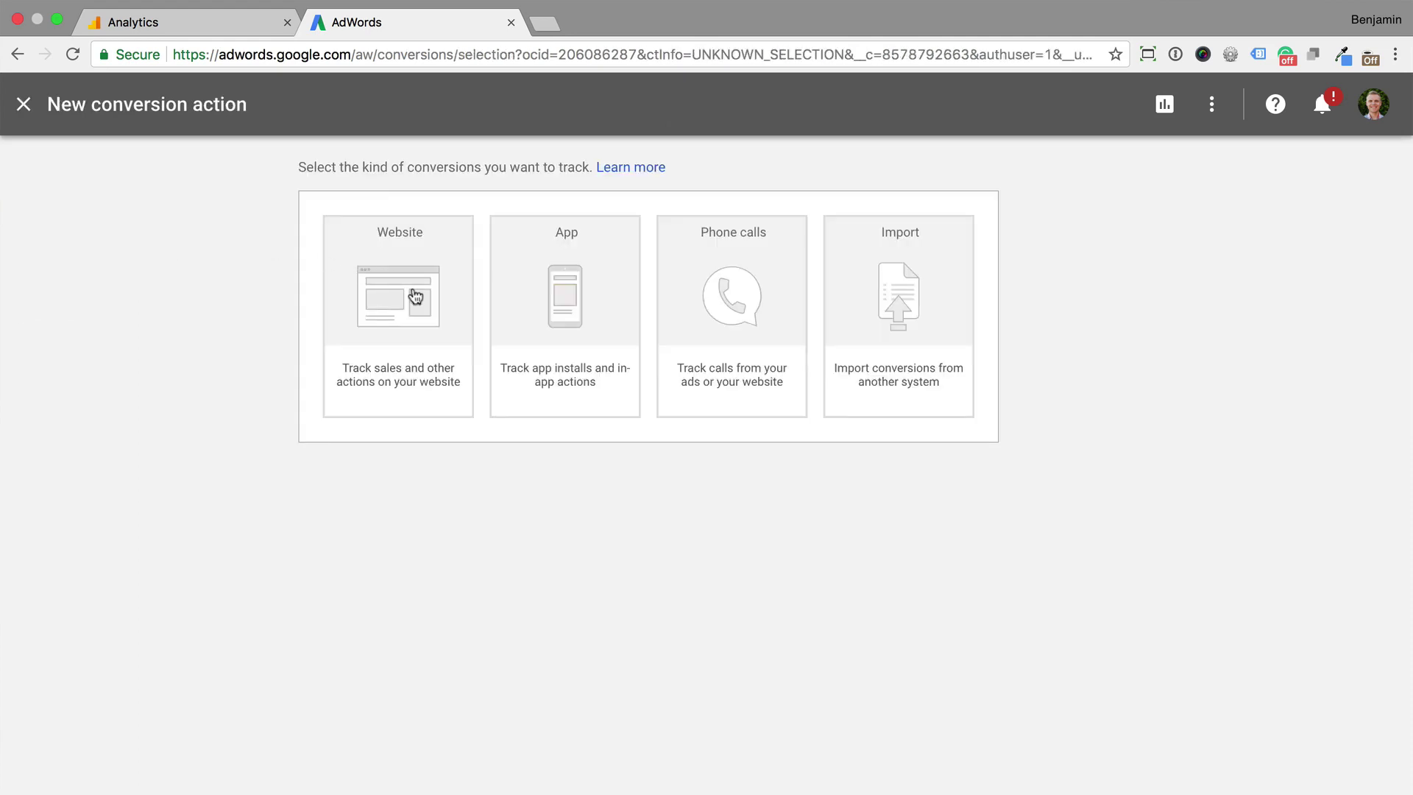
pyautogui.click(416, 296)
pyautogui.write('Leads 4')
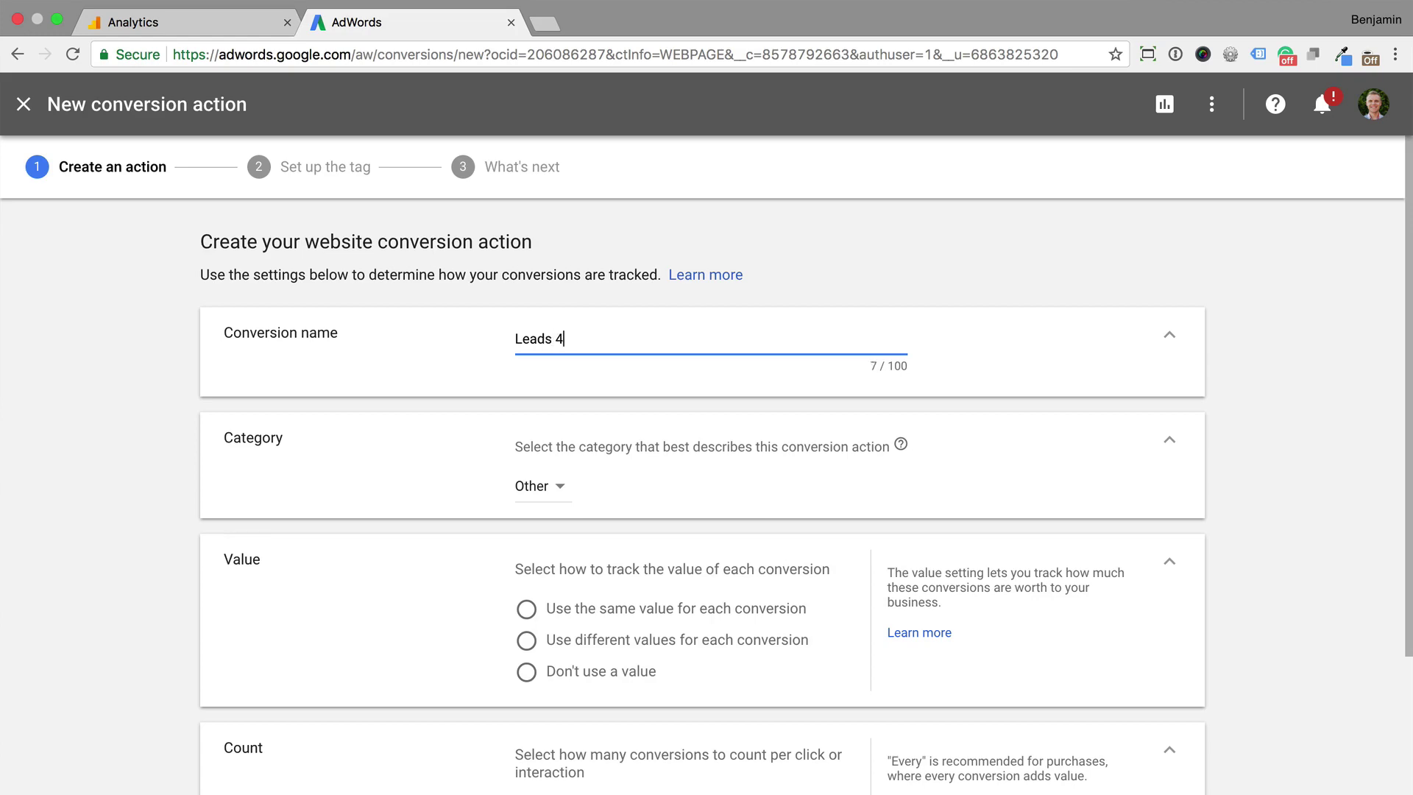
pyautogui.scroll(-2, 488, 591)
pyautogui.click(525, 535)
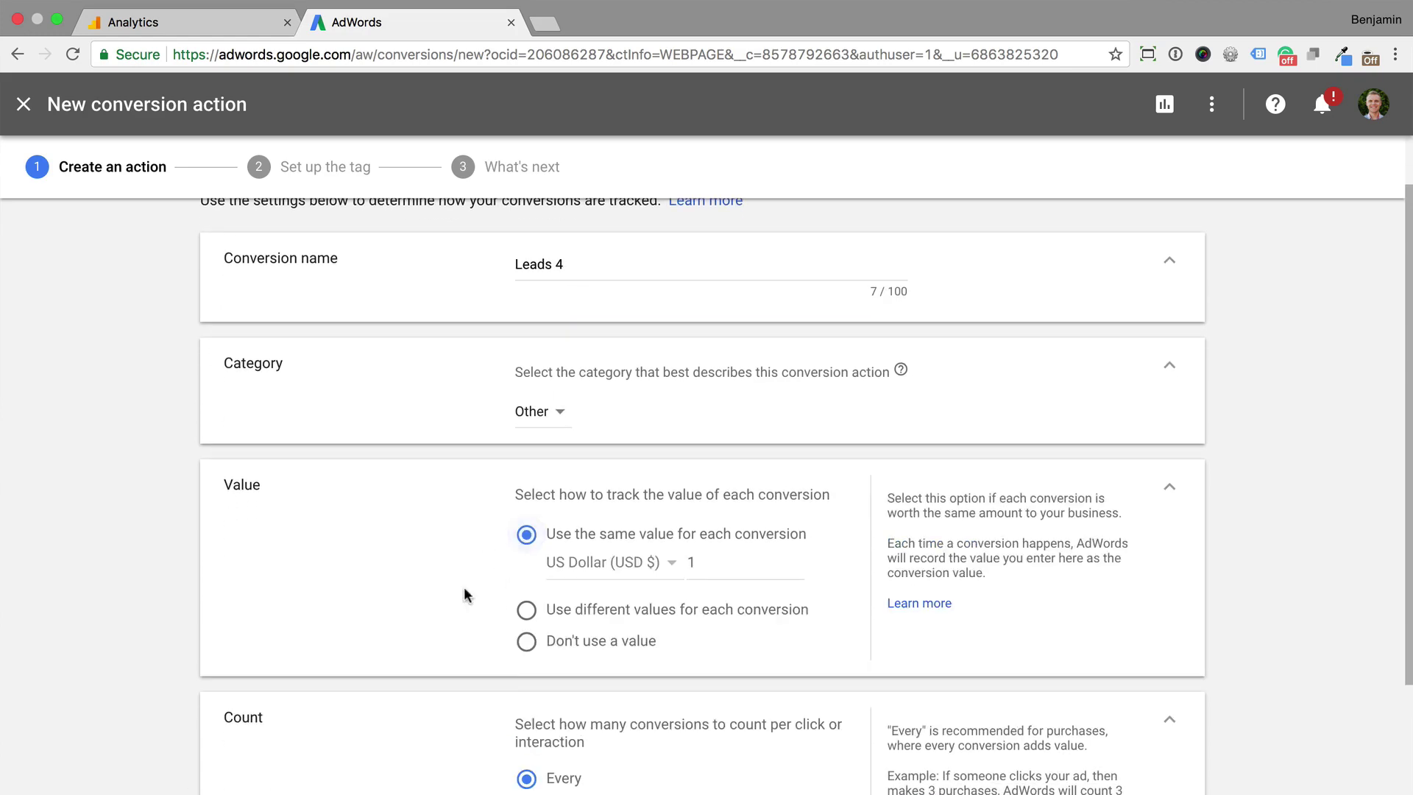